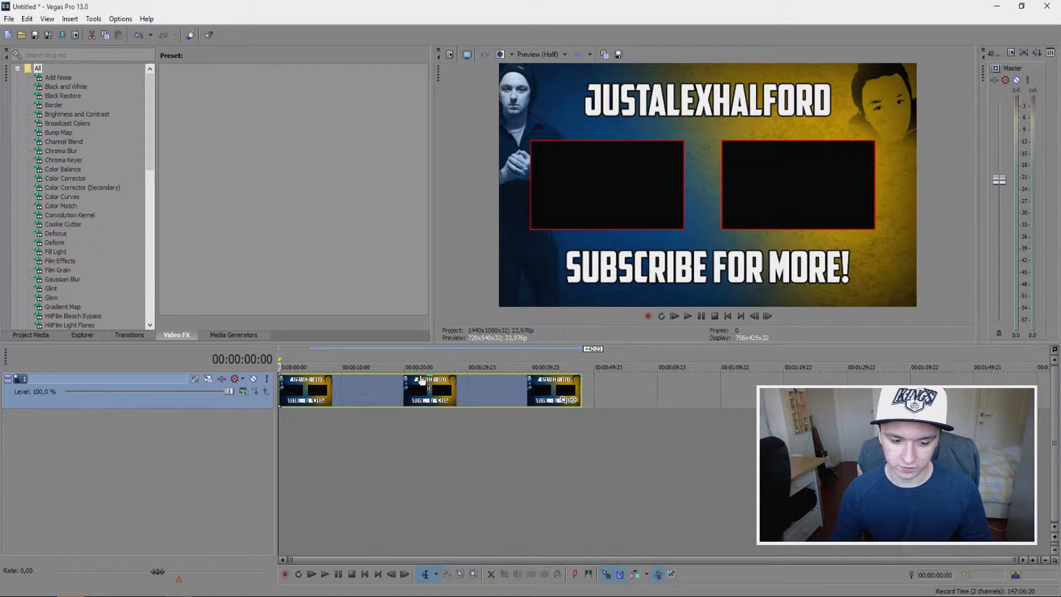
Step: Play back the end card project and look over its track's options
key("space")
key("space")
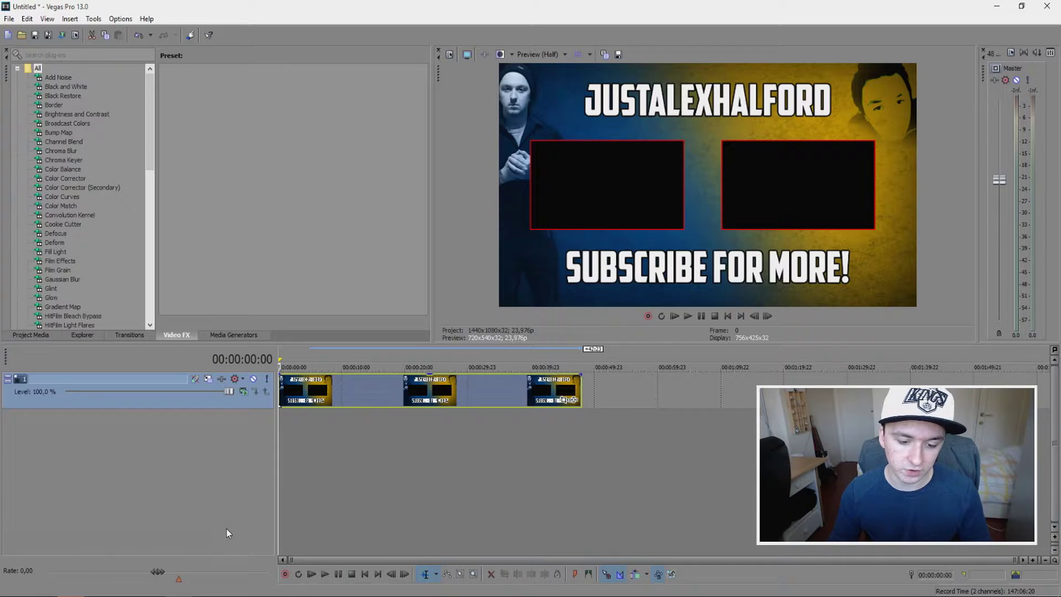
left_click_drag(349, 379, 312, 386)
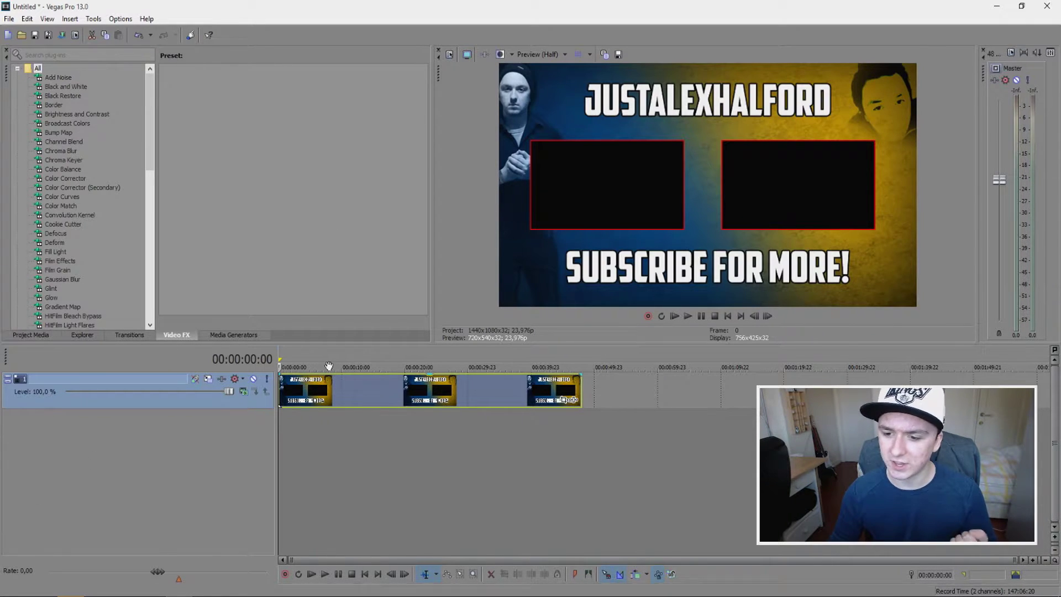
right_click(615, 391)
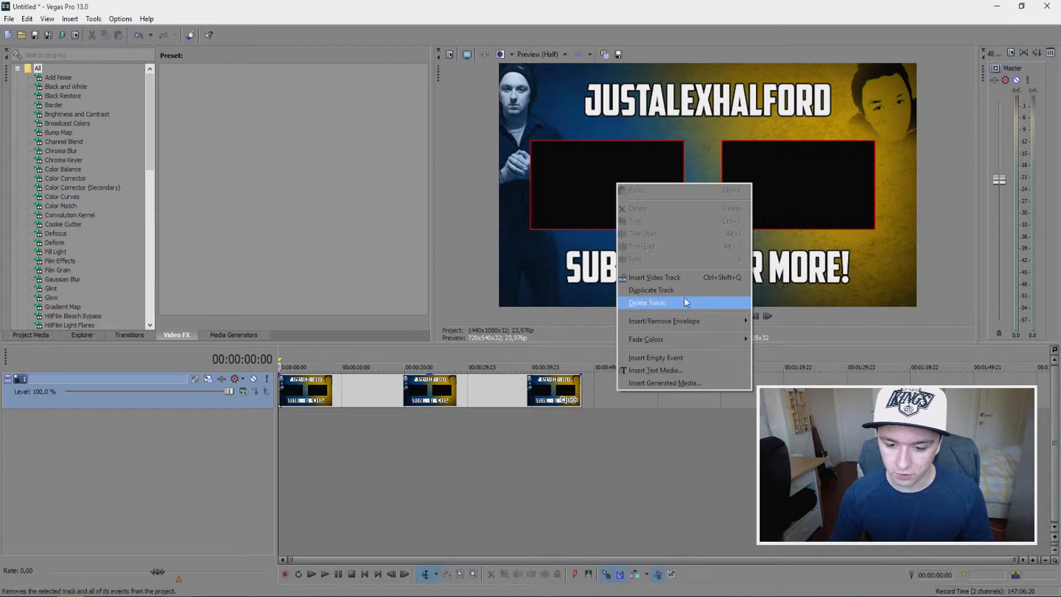
left_click(684, 280)
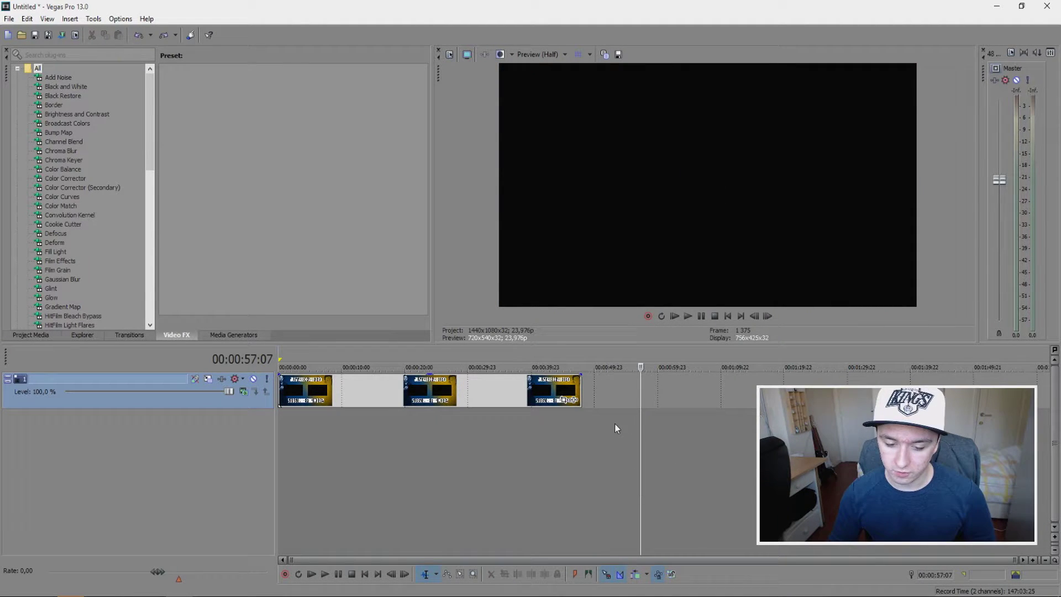
Step: Insert empty video tracks above the end card template track
right_click(590, 391)
left_click(553, 218)
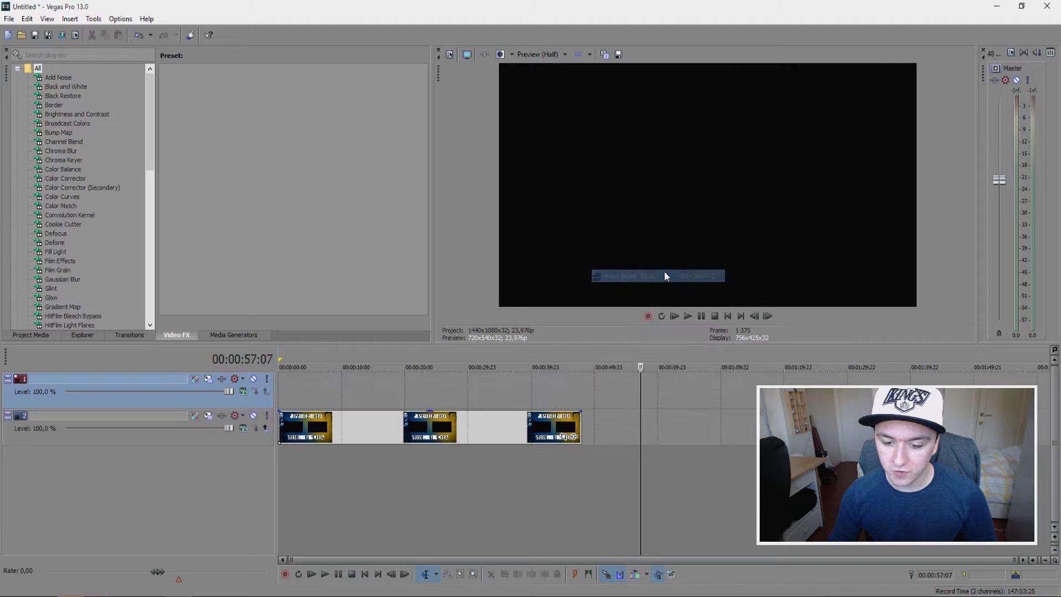
left_click(135, 532)
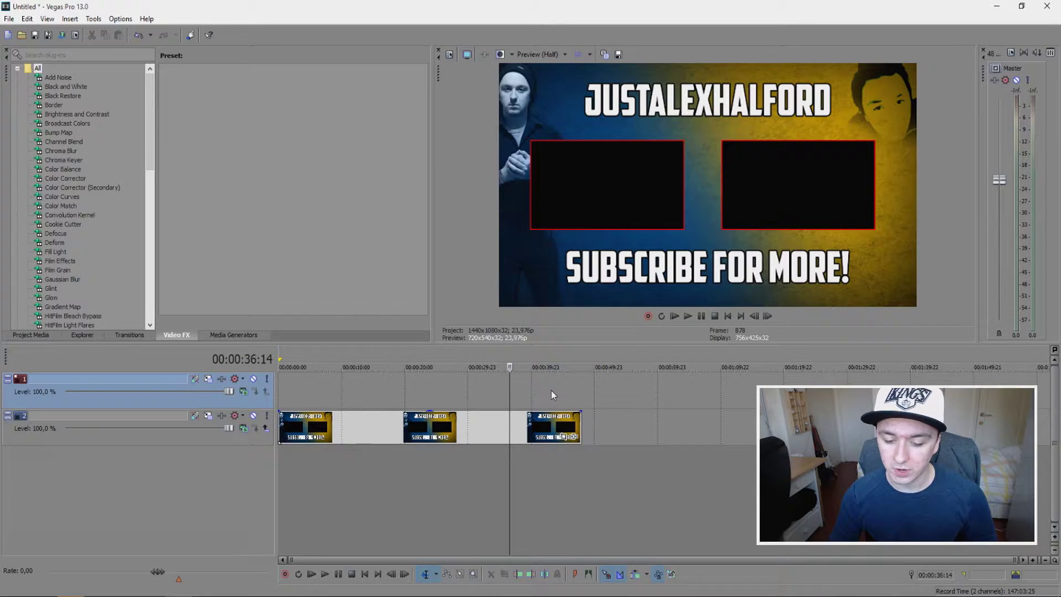
right_click(563, 391)
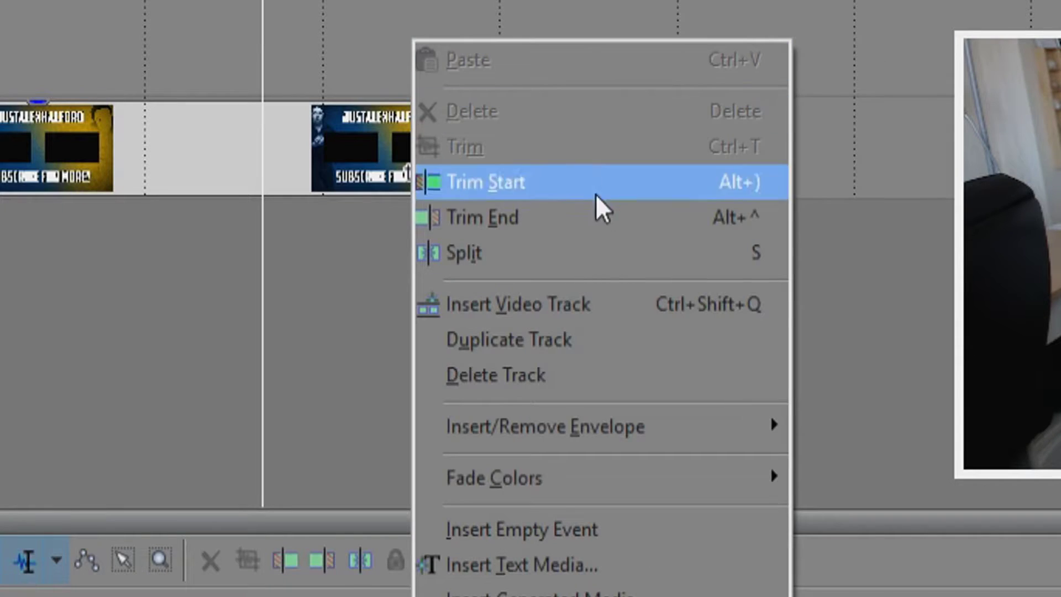
key("Escape")
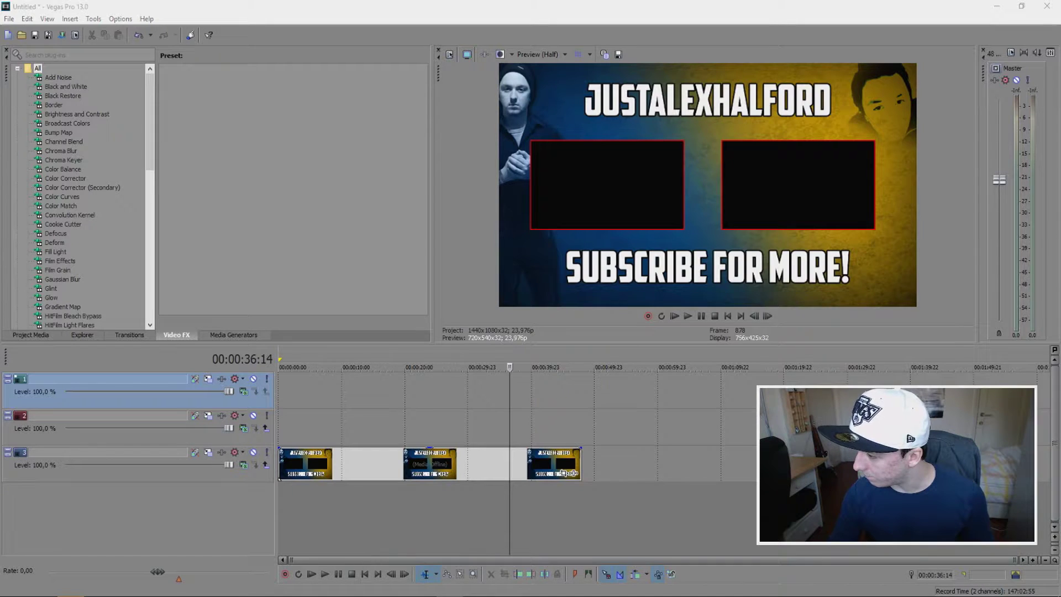
Step: Place the in-car video above the end card, delete its audio, and split it at 2:02:01
left_click_drag(1060, 420, 525, 417)
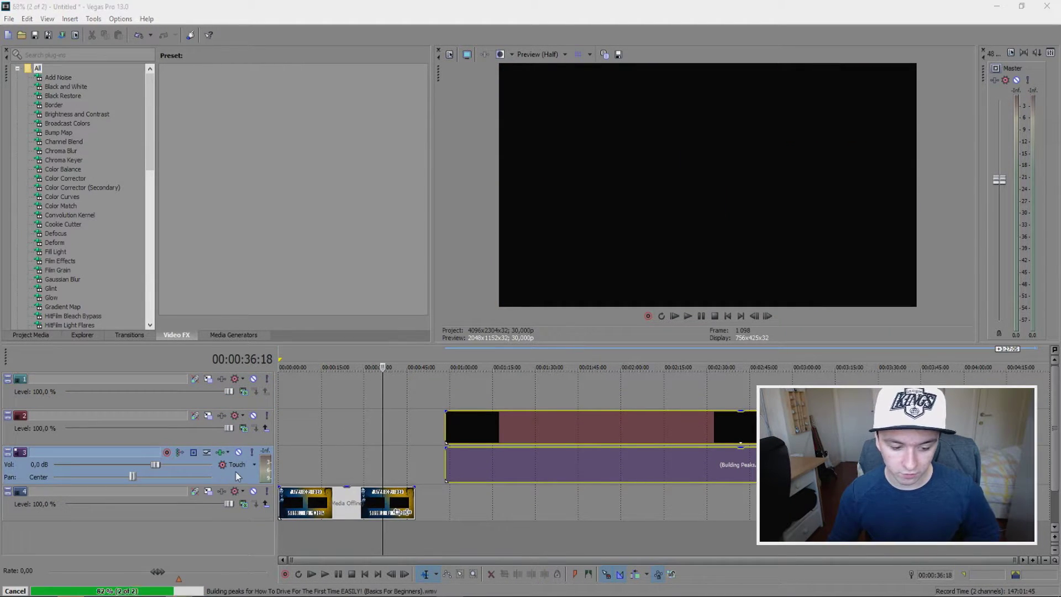
key("Delete")
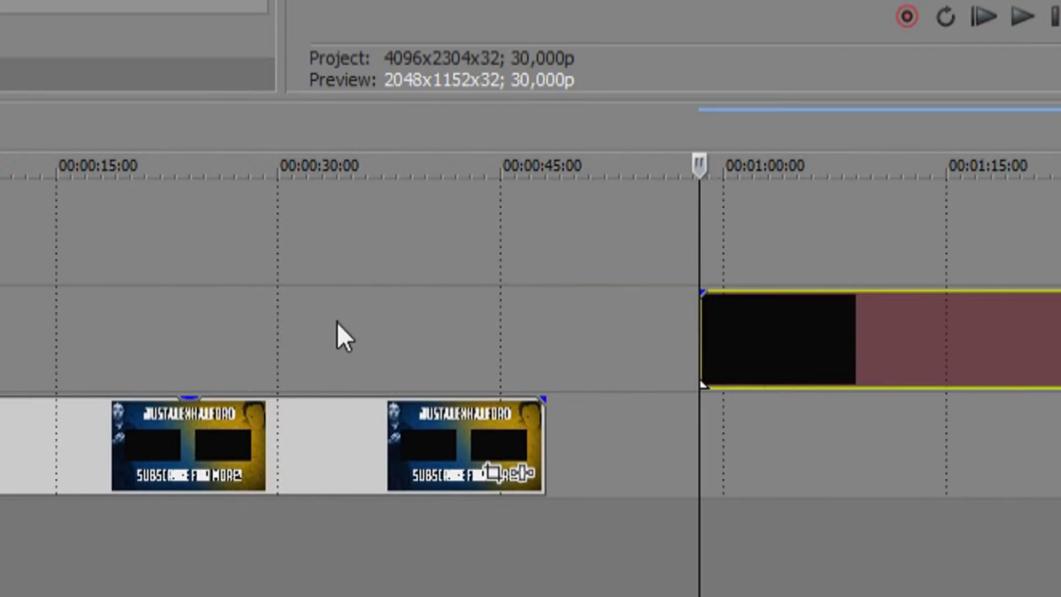
left_click(662, 334)
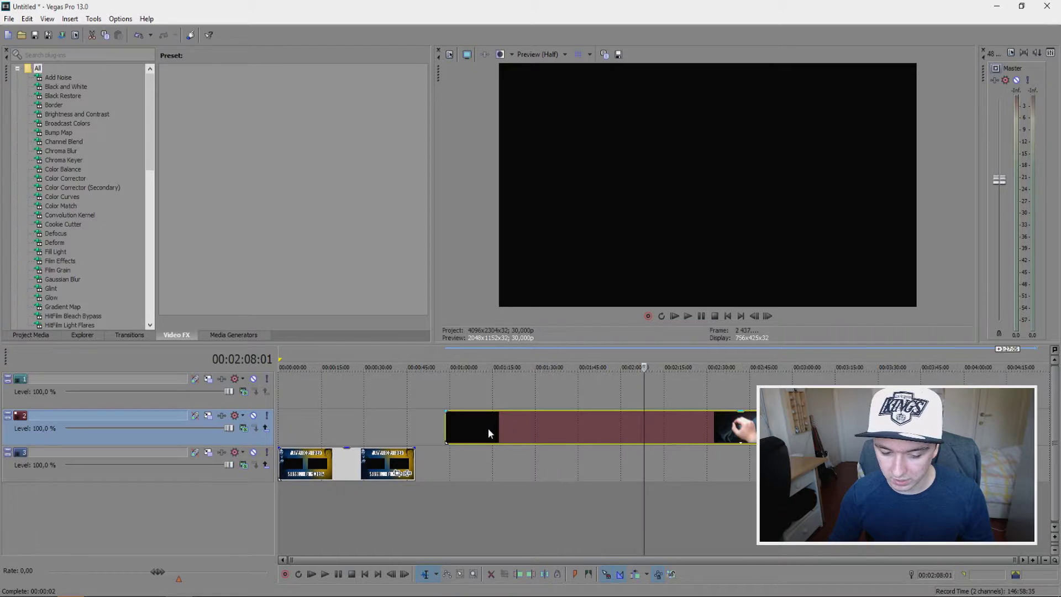
left_click(442, 341)
left_click(628, 426)
key("s")
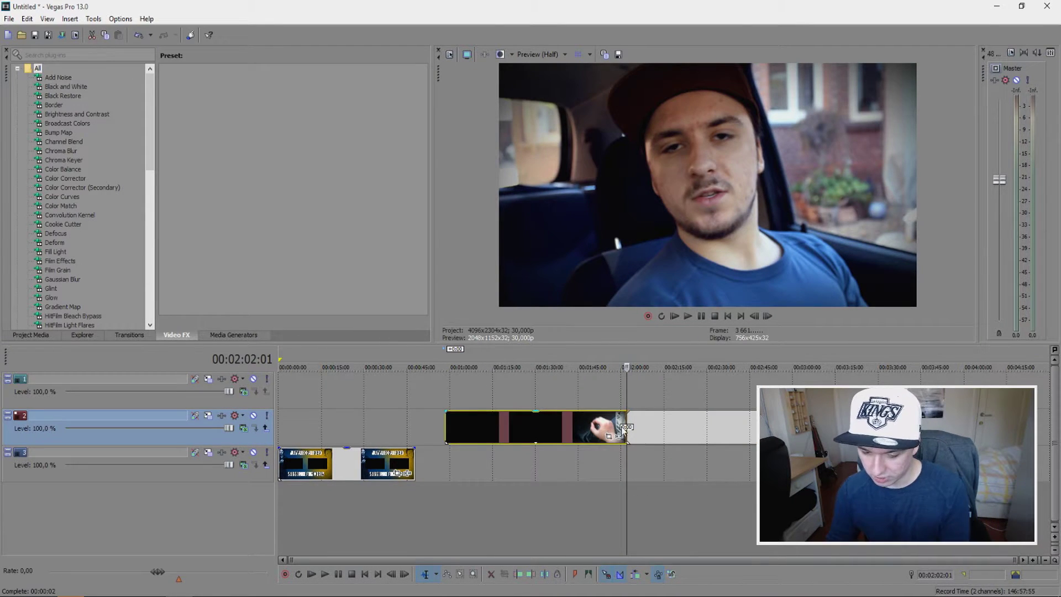
Step: Trim the kept in-car section and slide it to start at 0:00 with the end card
left_click_drag(446, 428, 588, 428)
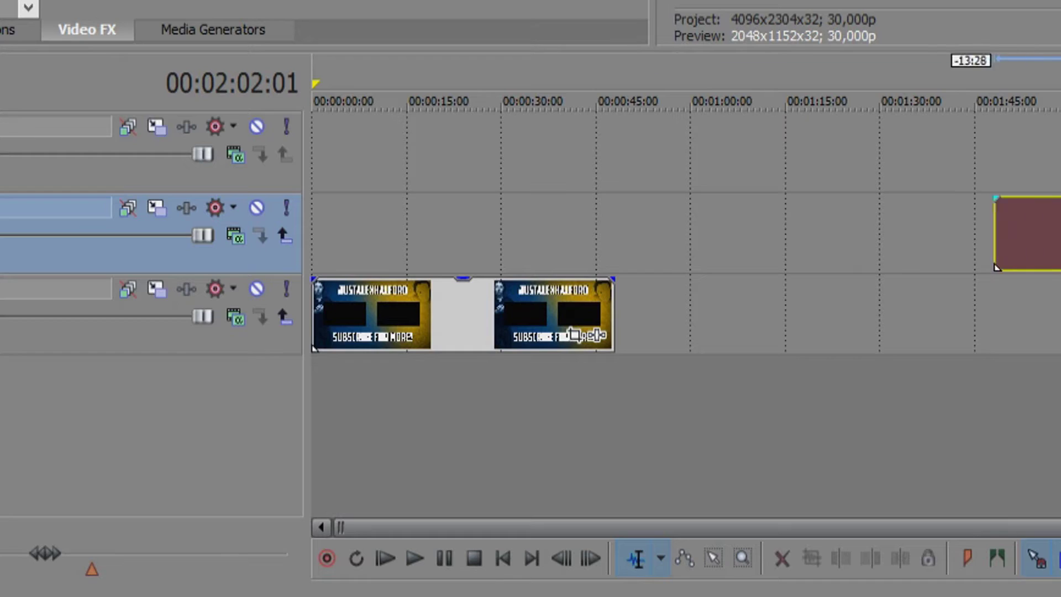
left_click_drag(1050, 239, 459, 237)
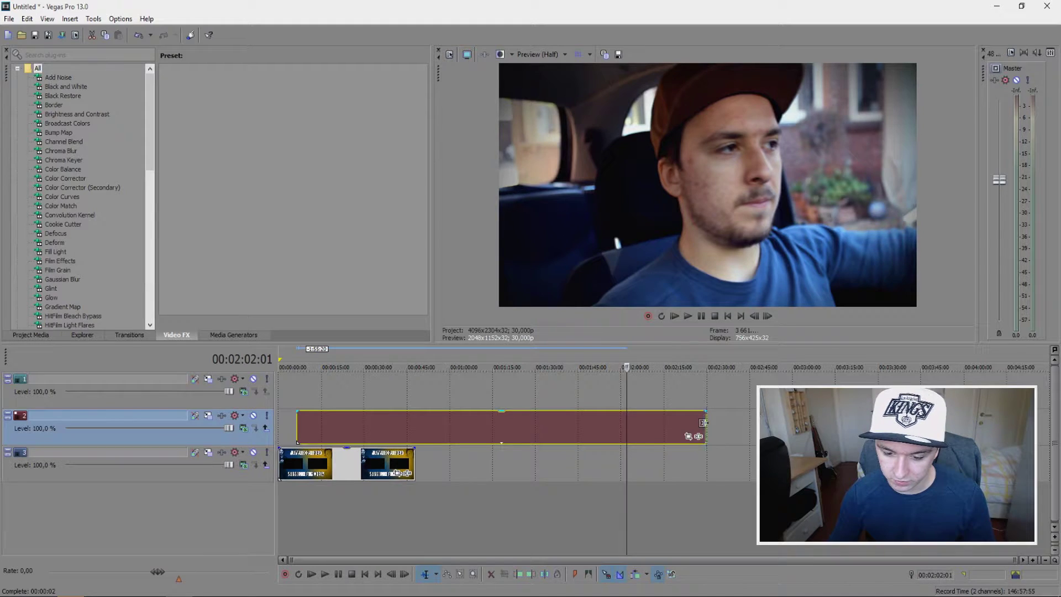
left_click_drag(691, 428, 397, 439)
left_click(414, 424)
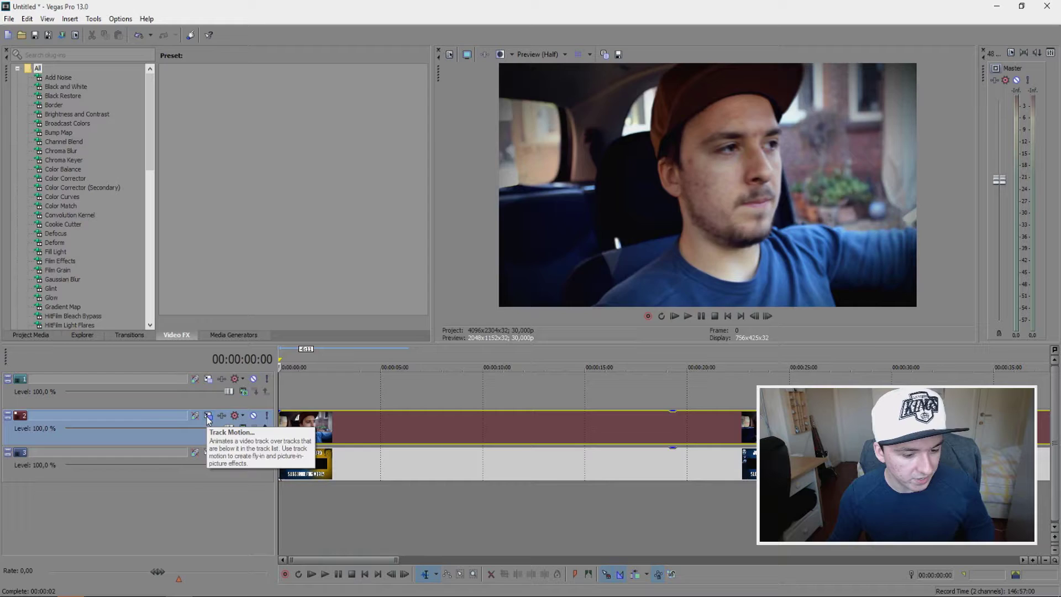
Step: Open Track Motion for track 2 and move its window clear of the preview
left_click(178, 143)
left_click_drag(430, 100, 451, 332)
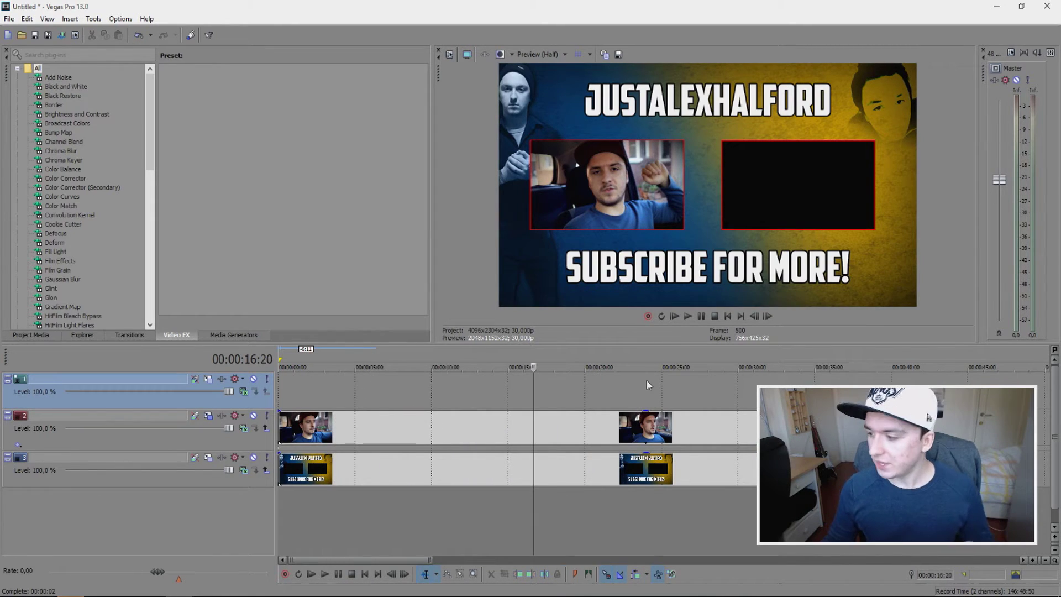
Step: Zoom the timeline out to show all clips, replay from the start, then stop playback
key("ctrl+v")
scroll(616, 386, "down", 3)
scroll(615, 386, "up", 2)
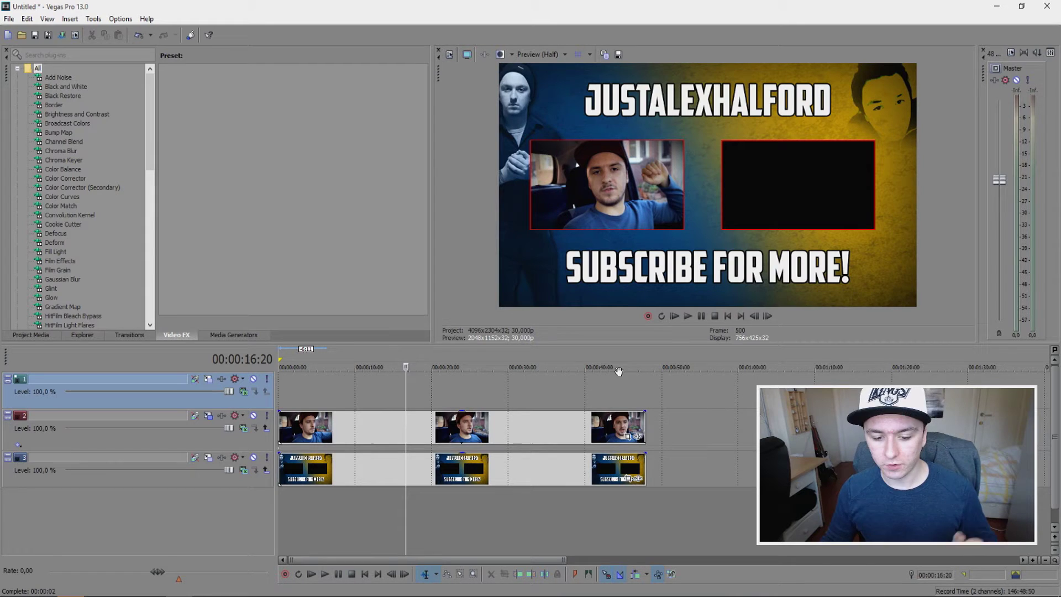
left_click(646, 353)
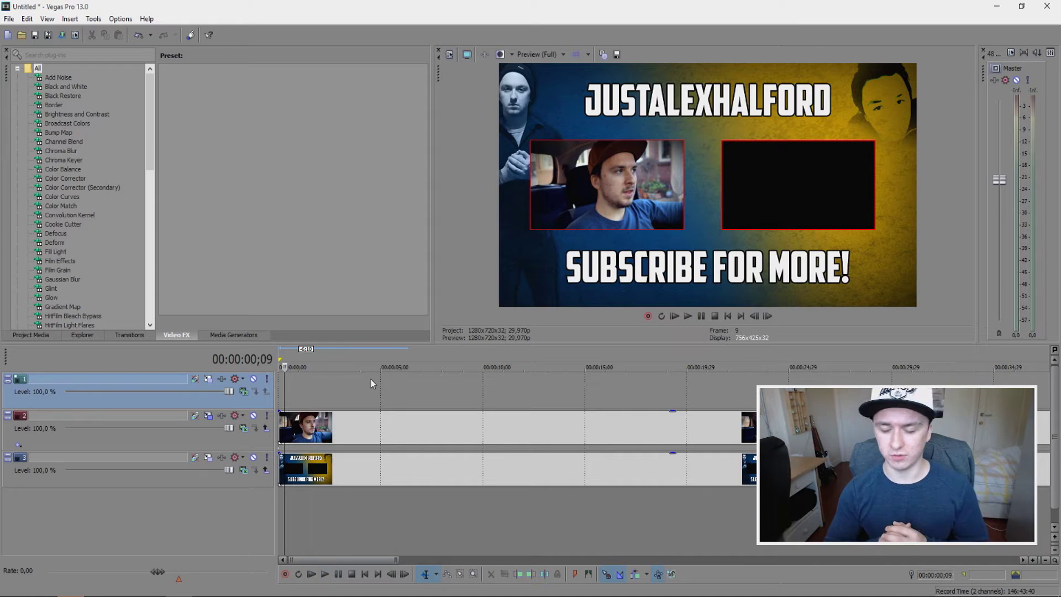
key("space")
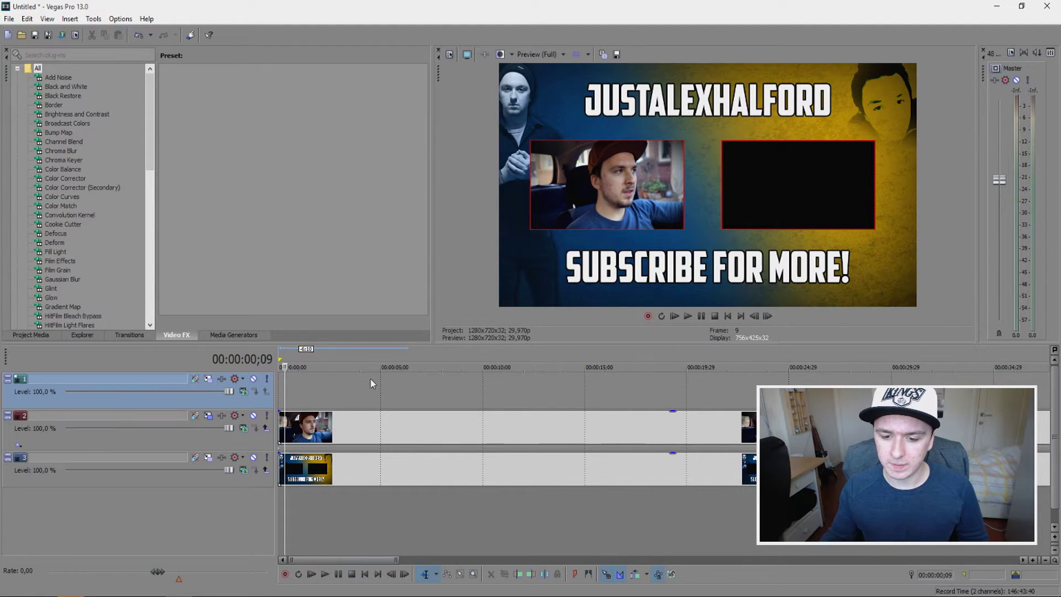
scroll(453, 403, "down", 3)
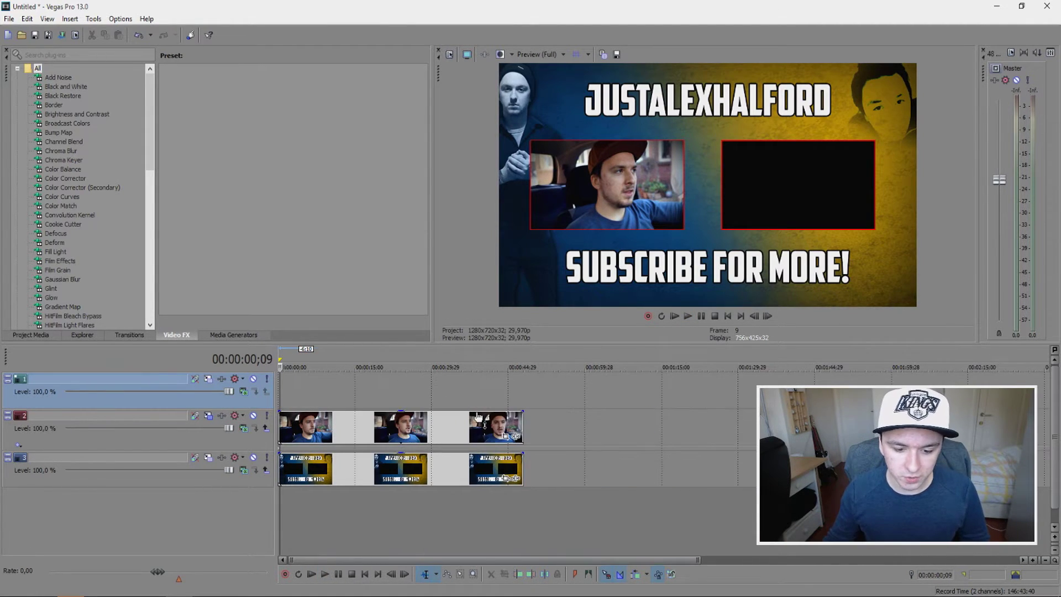
Step: Duplicate the in-car track with its sizing, move the copy to track 2, and trim it near 30 seconds
right_click(551, 425)
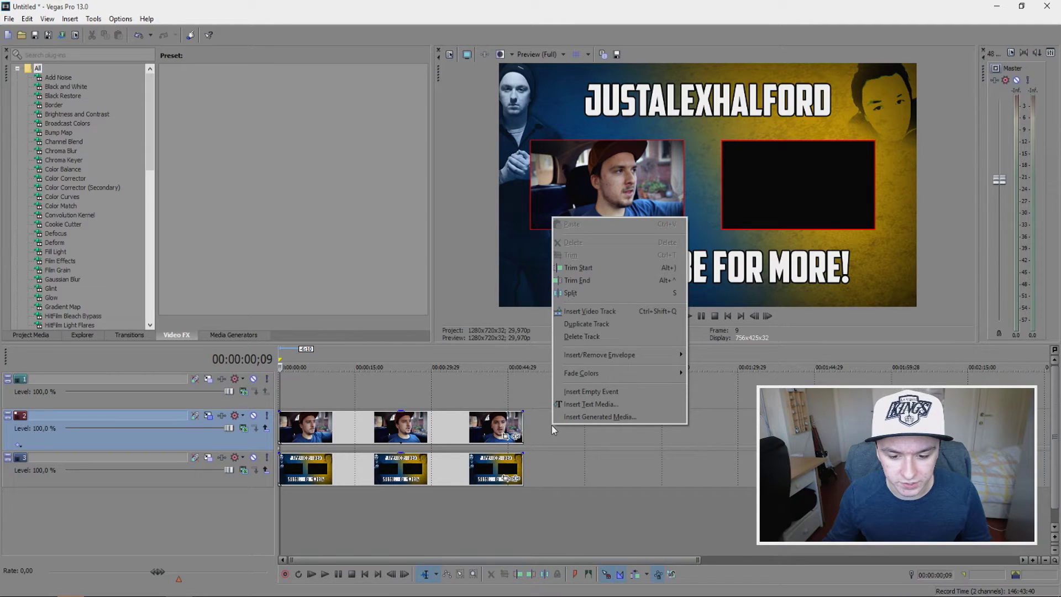
left_click(588, 324)
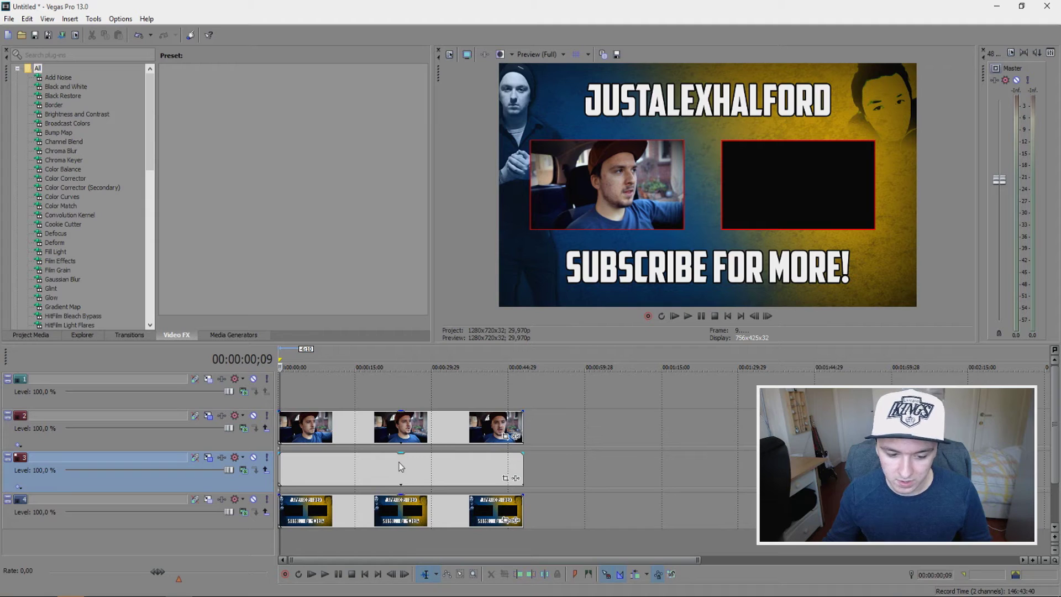
left_click(400, 467)
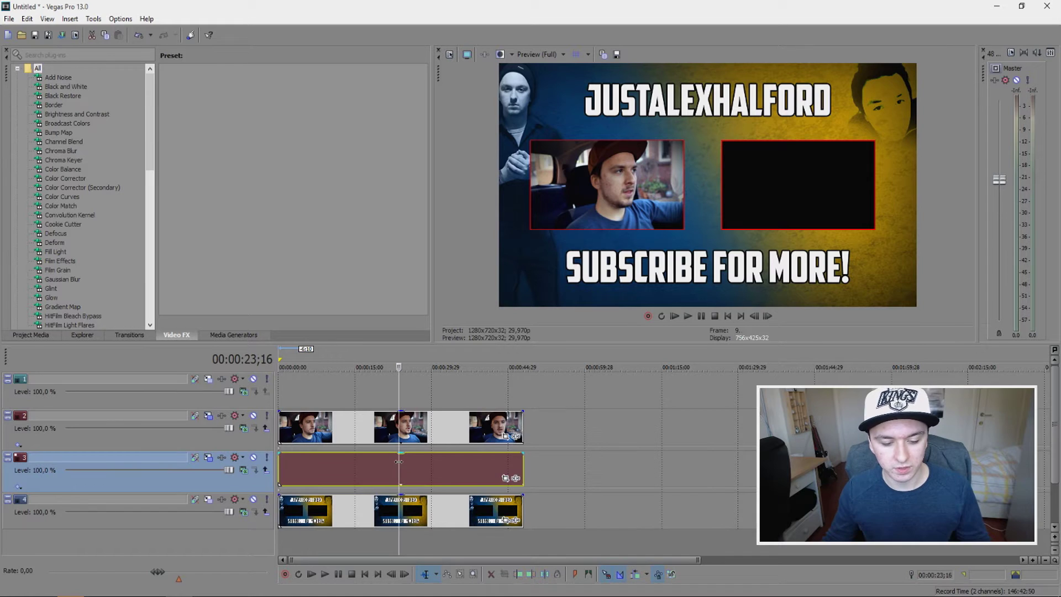
left_click_drag(399, 461, 399, 427)
left_click(412, 426)
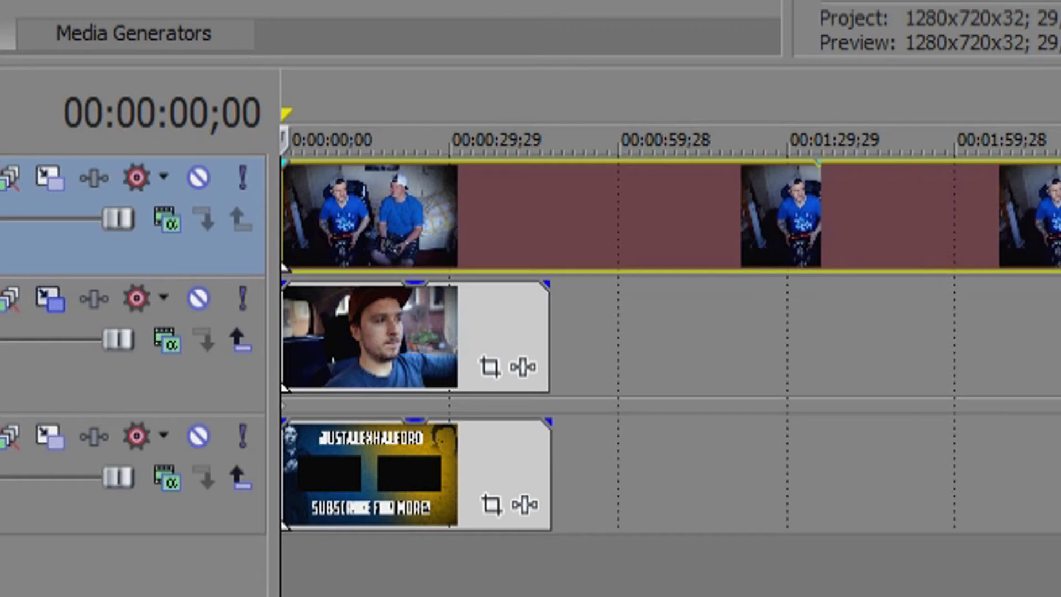
left_click_drag(788, 381, 359, 404)
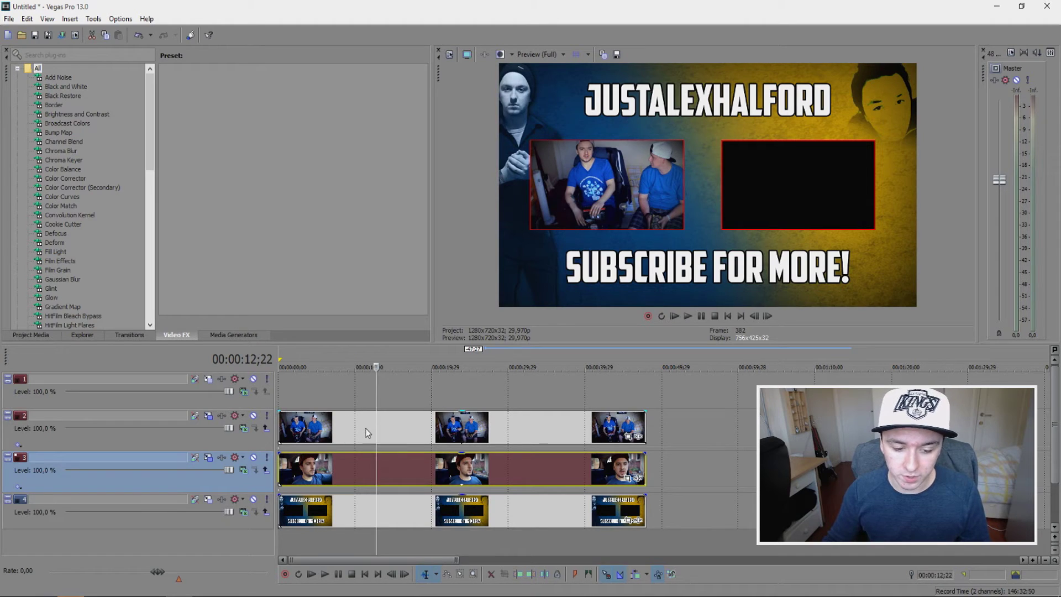
Step: Reposition track 2's two-person video into the end card's right box with Track Motion
left_click(450, 426)
left_click(450, 426)
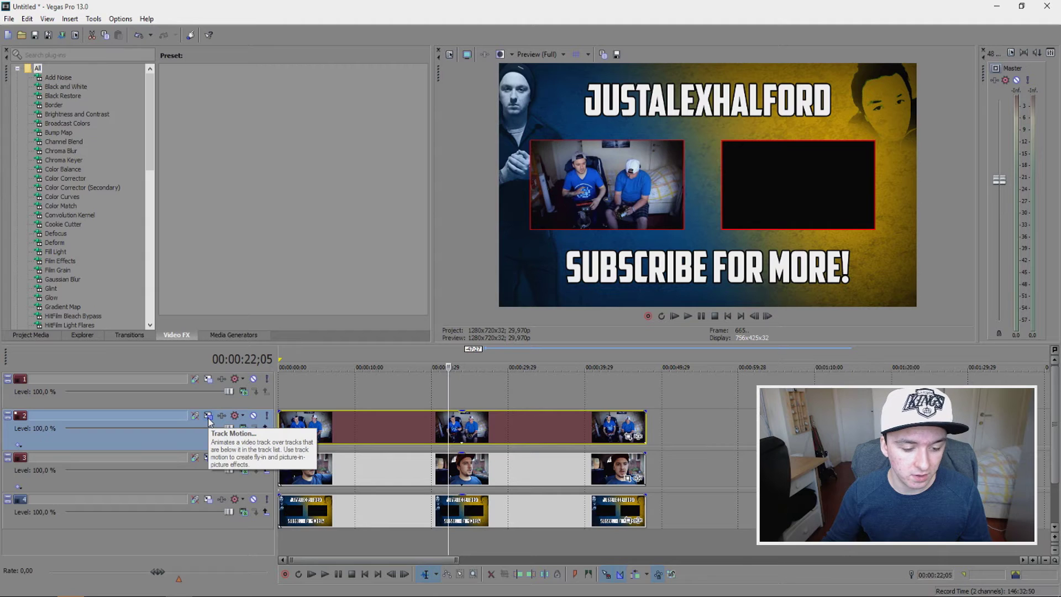
left_click(341, 132)
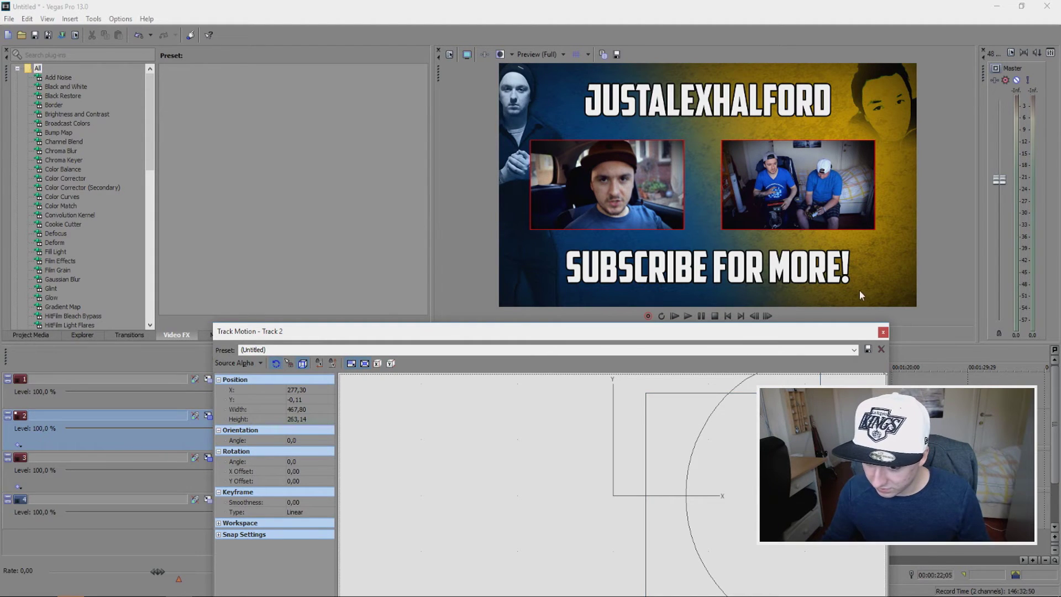
left_click(883, 332)
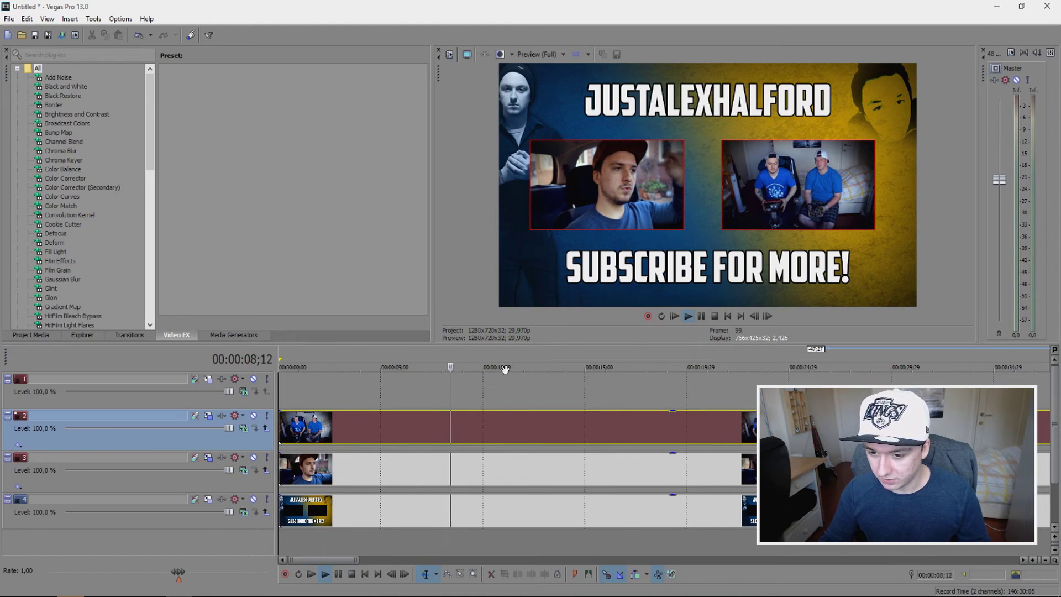
key("space")
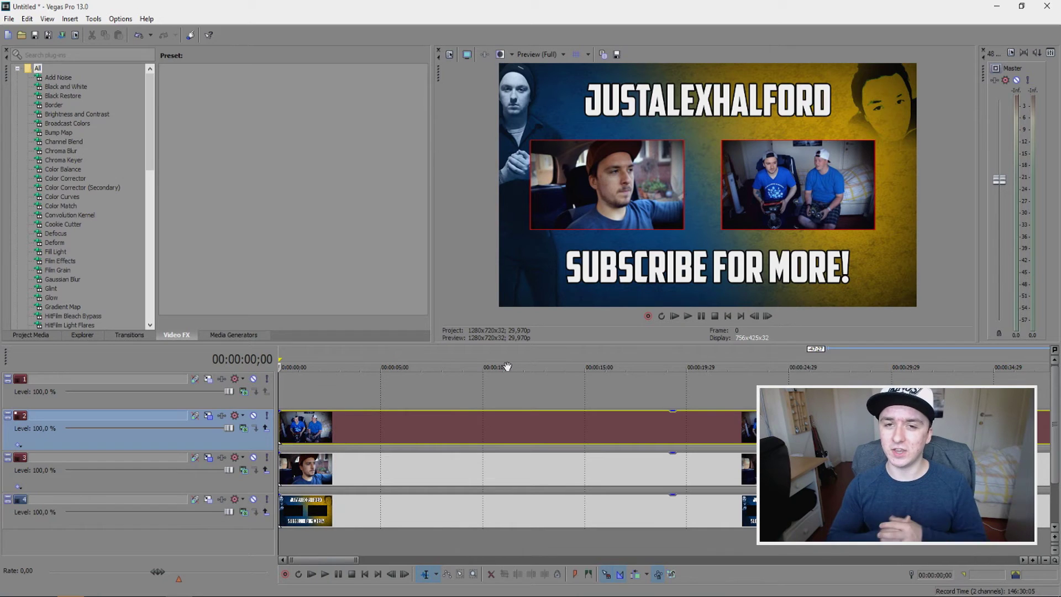